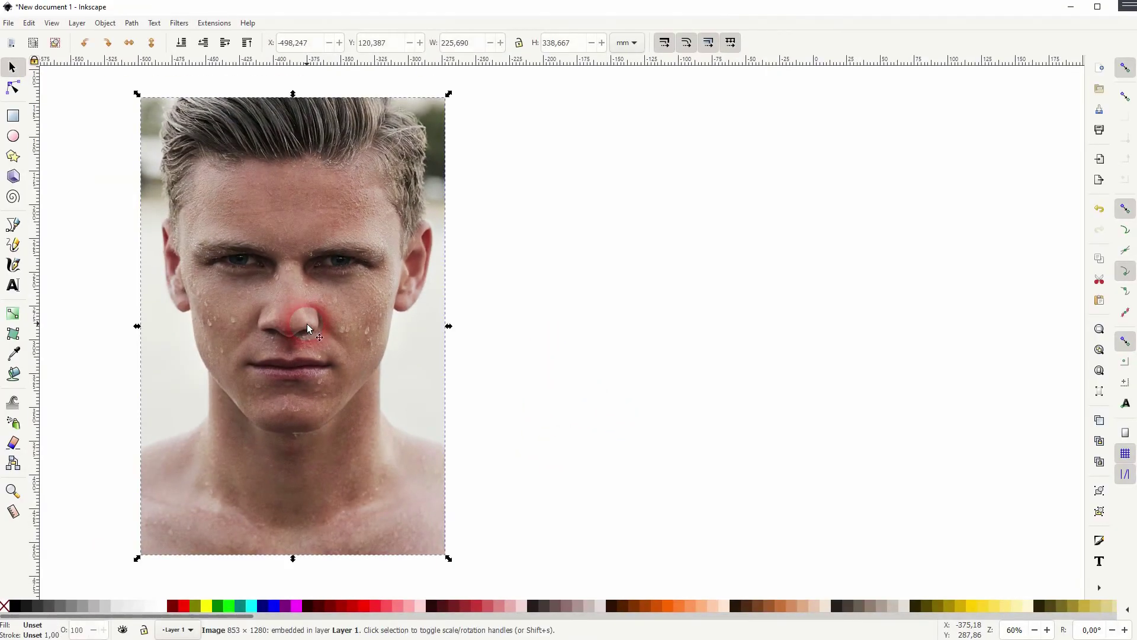
- Duplicate the portrait photo with Ctrl+D and drag the copy right of the original
key("ctrl+d")
left_click_drag(285, 295, 732, 314)
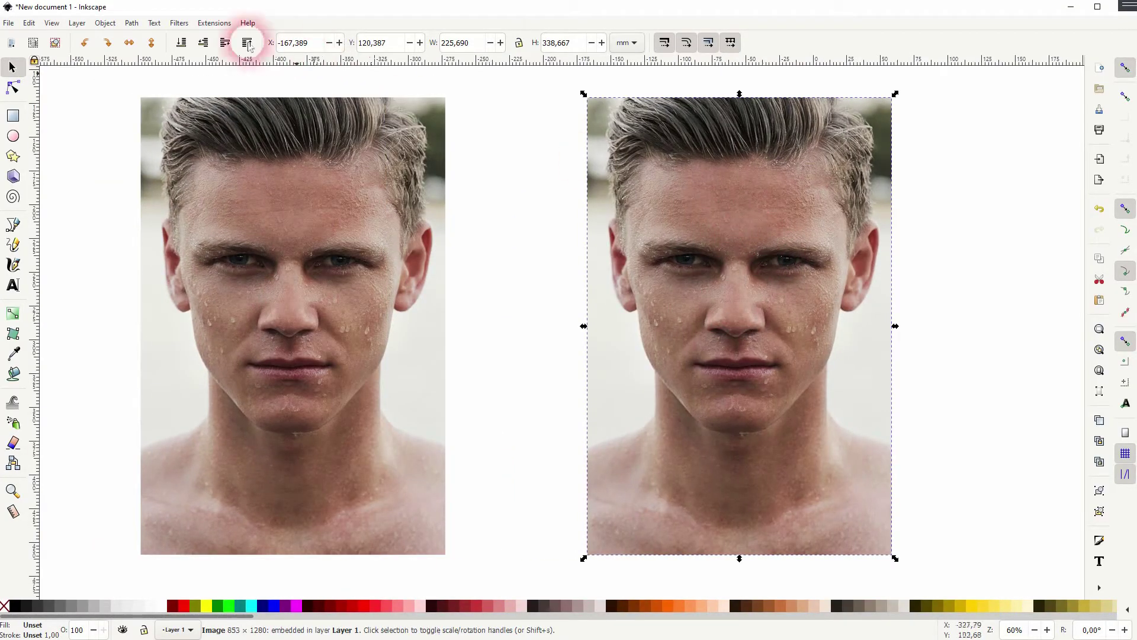
- Open Extensions > Raster > Solarize for the copy, with Factor 100 and Live preview on
left_click(214, 23)
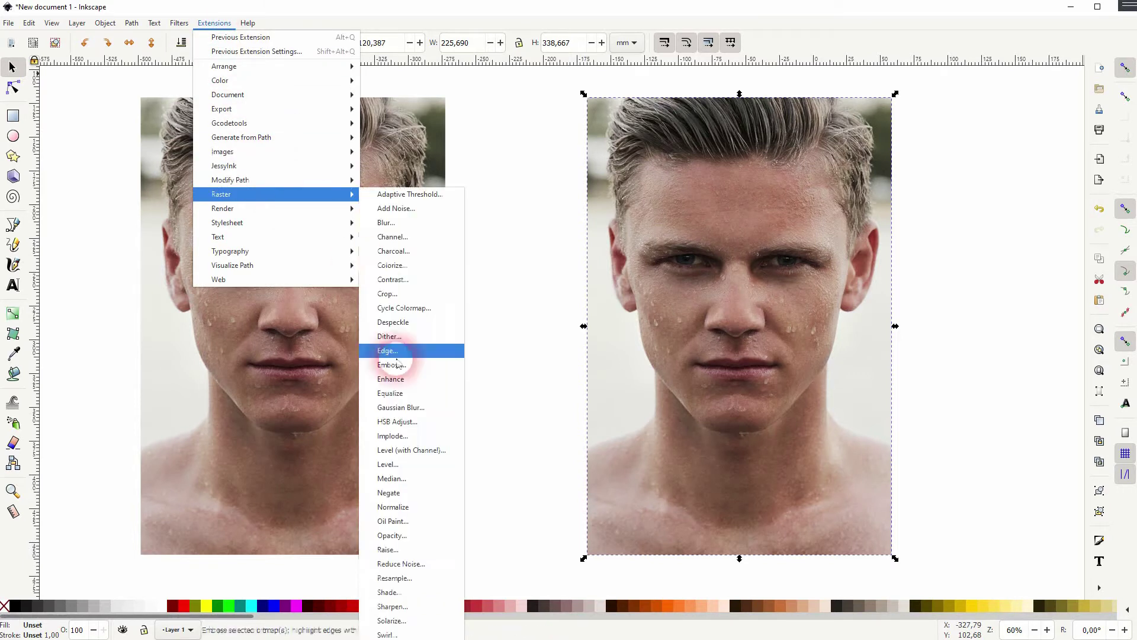
mouse_move(222, 195)
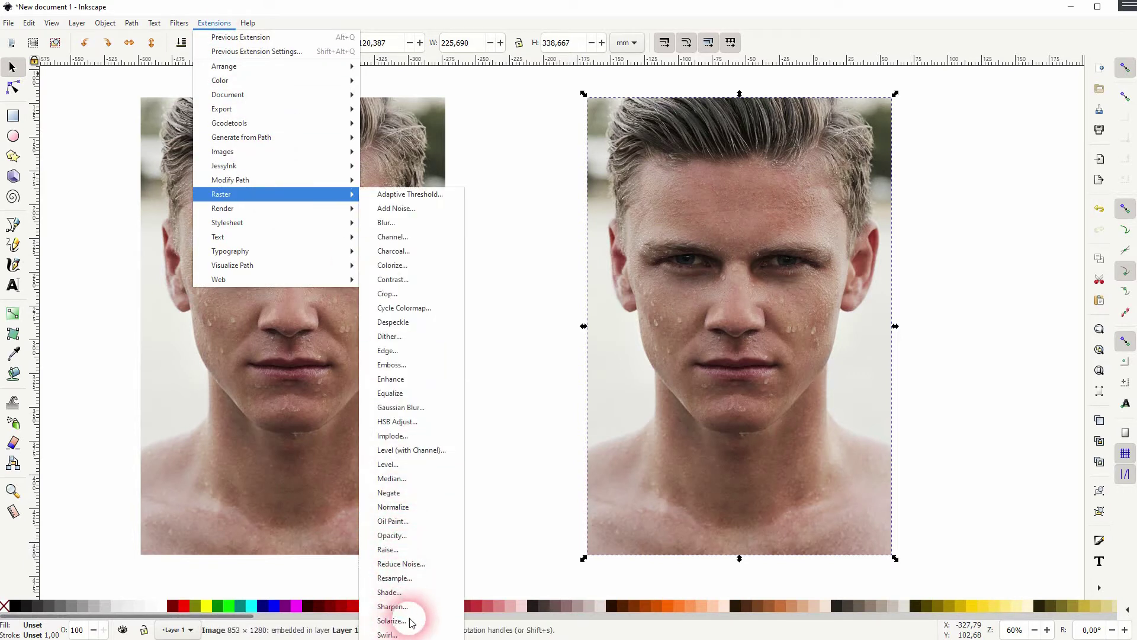
left_click(405, 620)
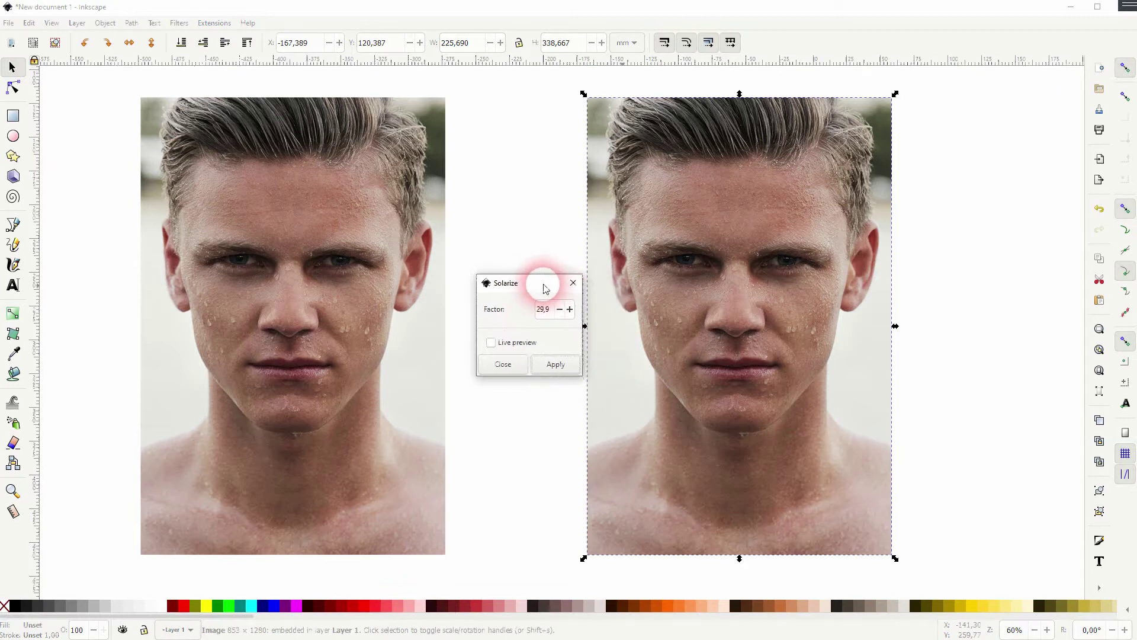
left_click_drag(588, 303, 535, 287)
double_click(540, 307)
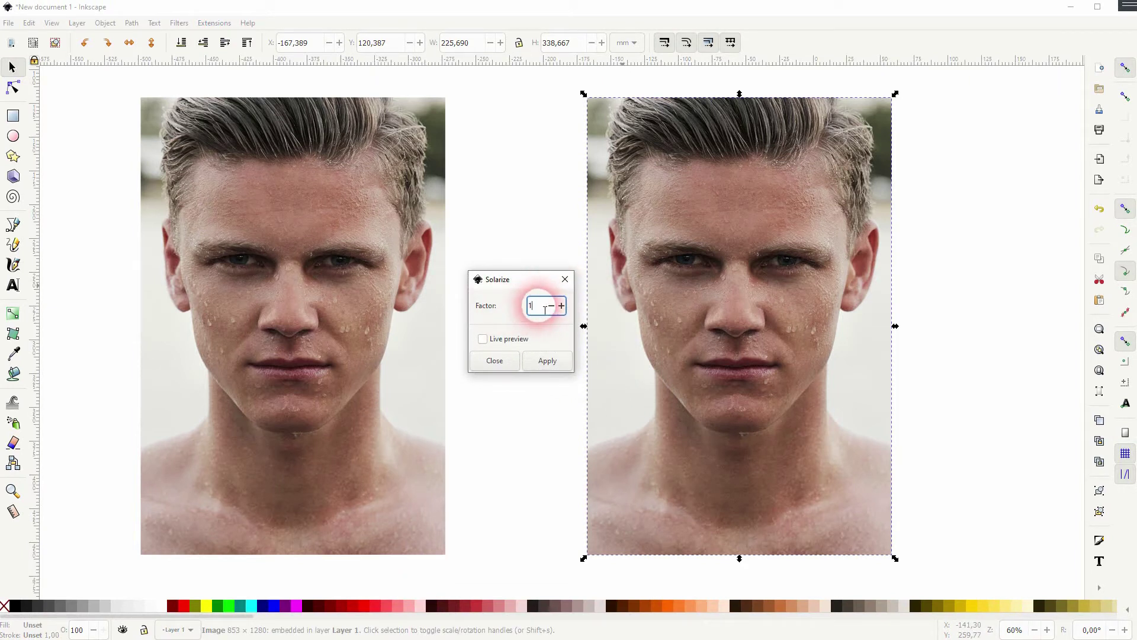
type("100")
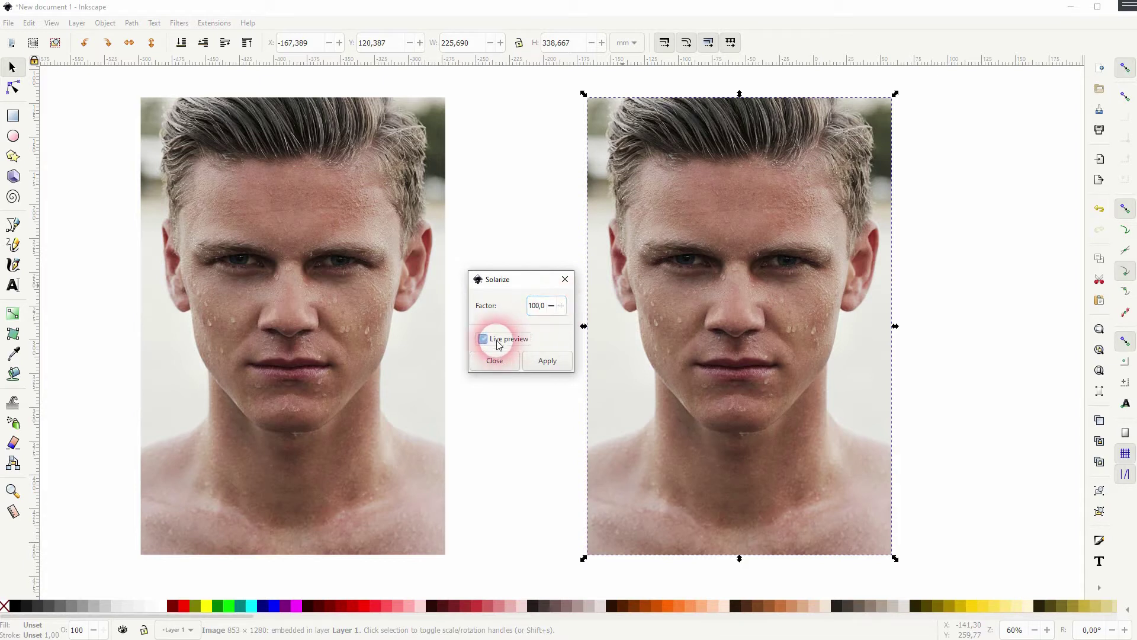
left_click(819, 252)
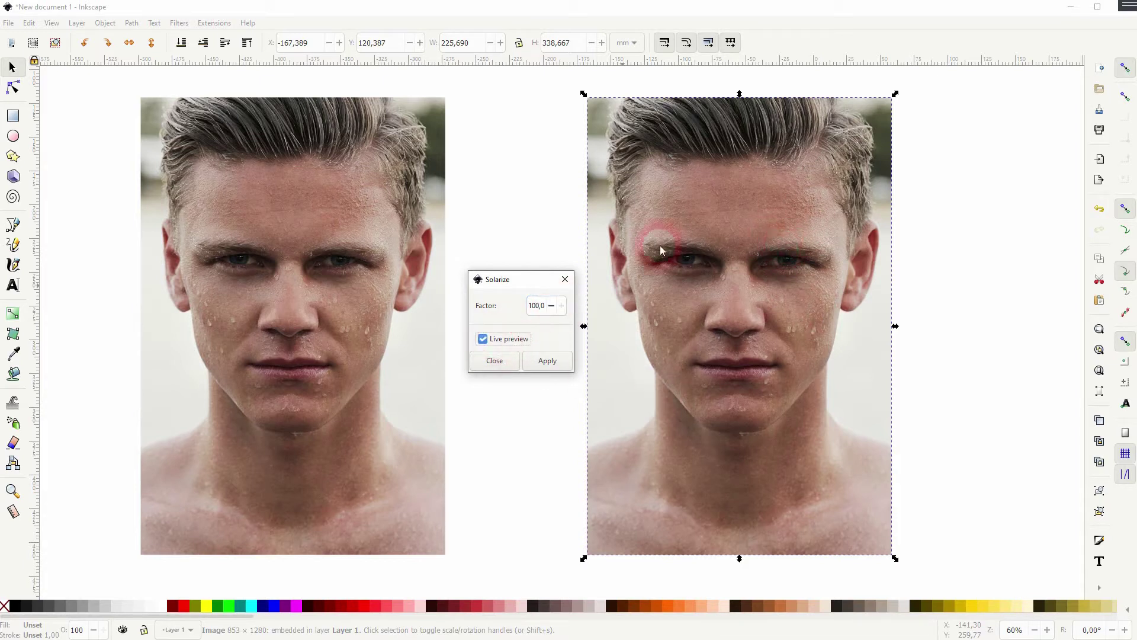
- Preview the copy at Solarize factors 99.9, 90, 80 and 50, then 0
left_click(550, 306)
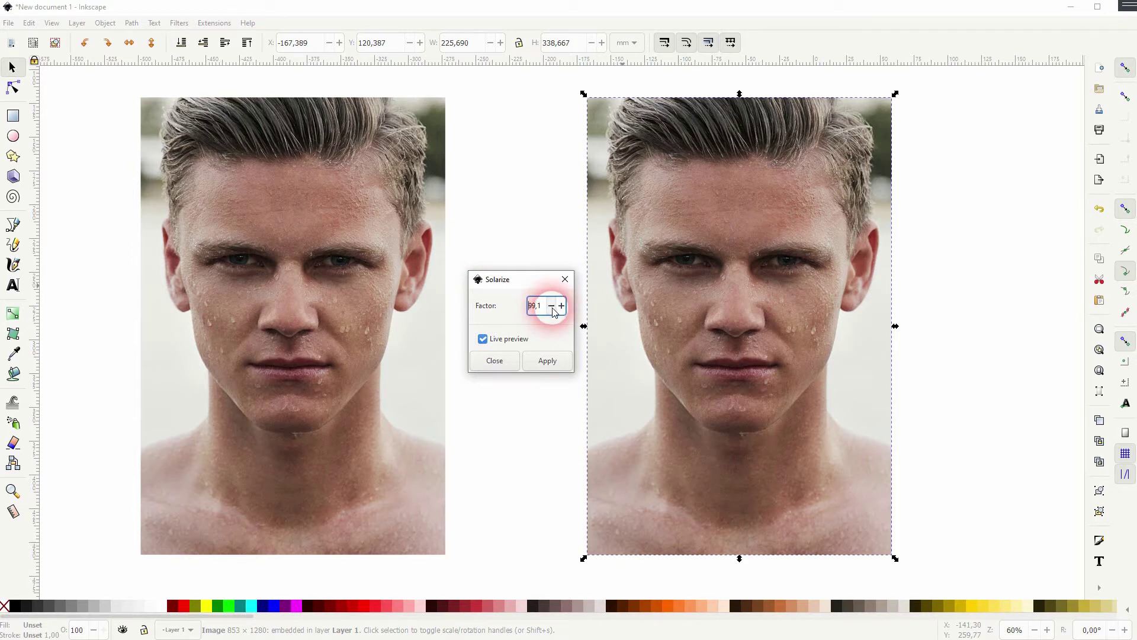
double_click(538, 306)
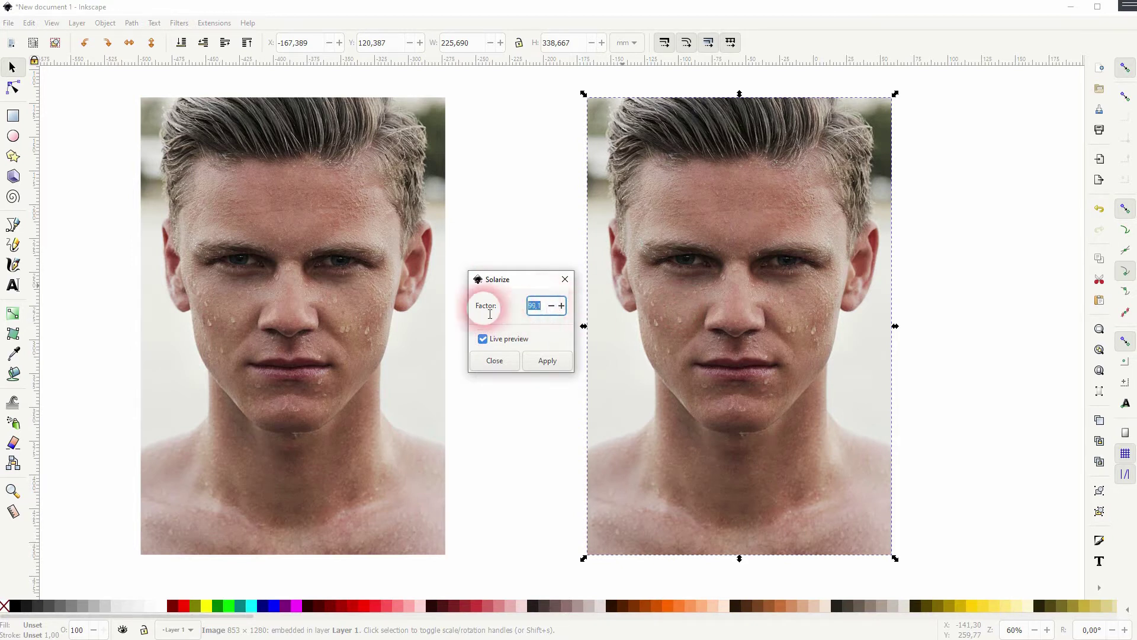
type("90")
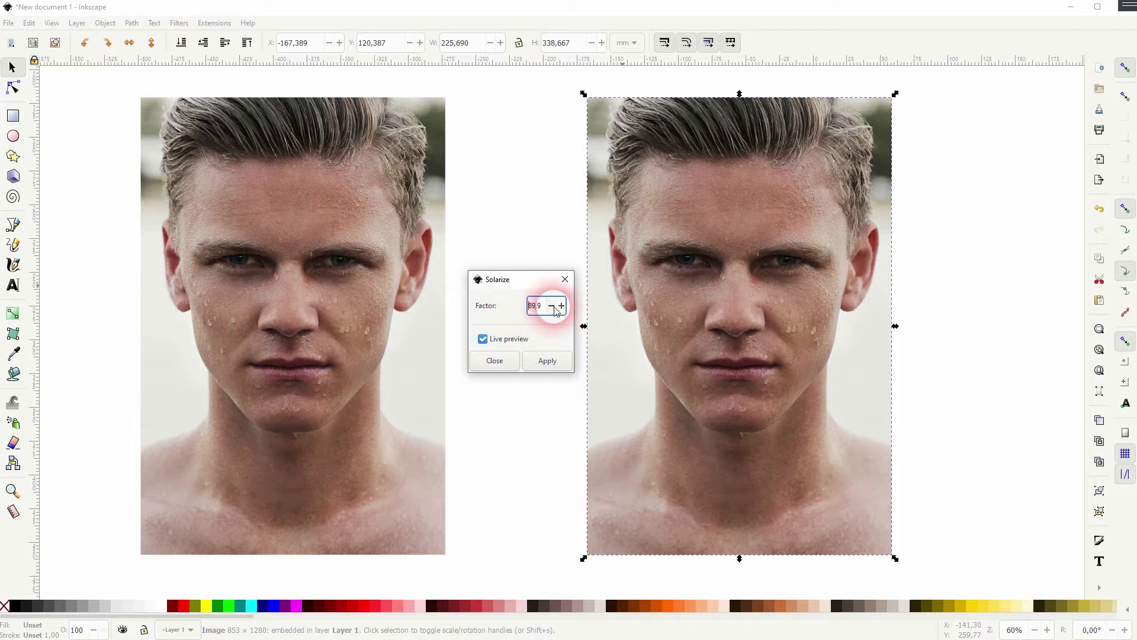
left_click(551, 306)
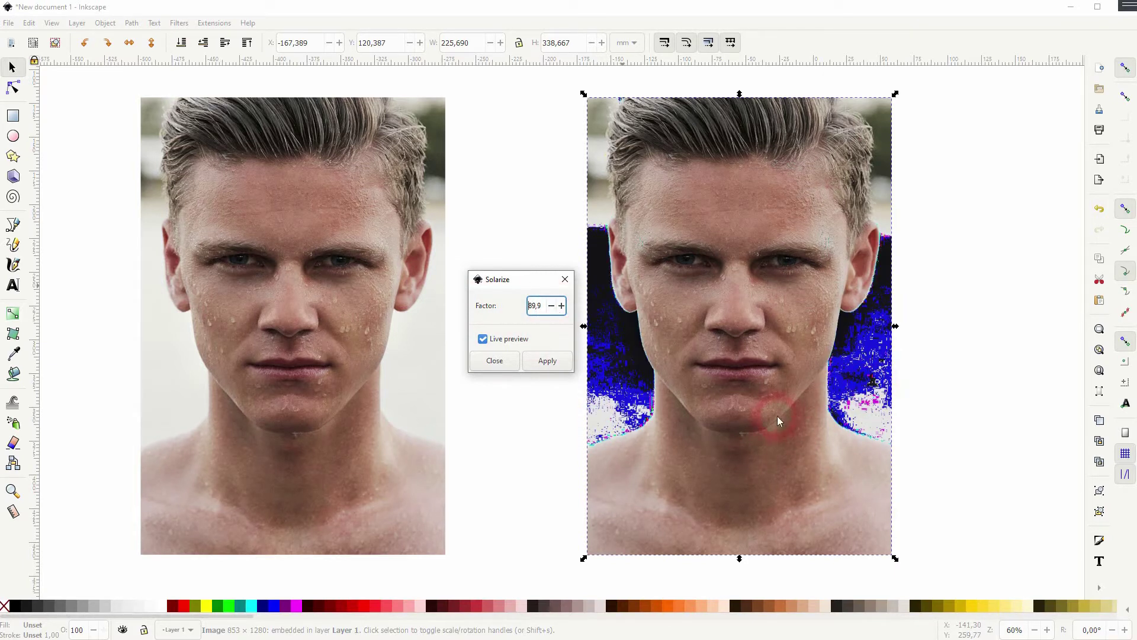
double_click(537, 306)
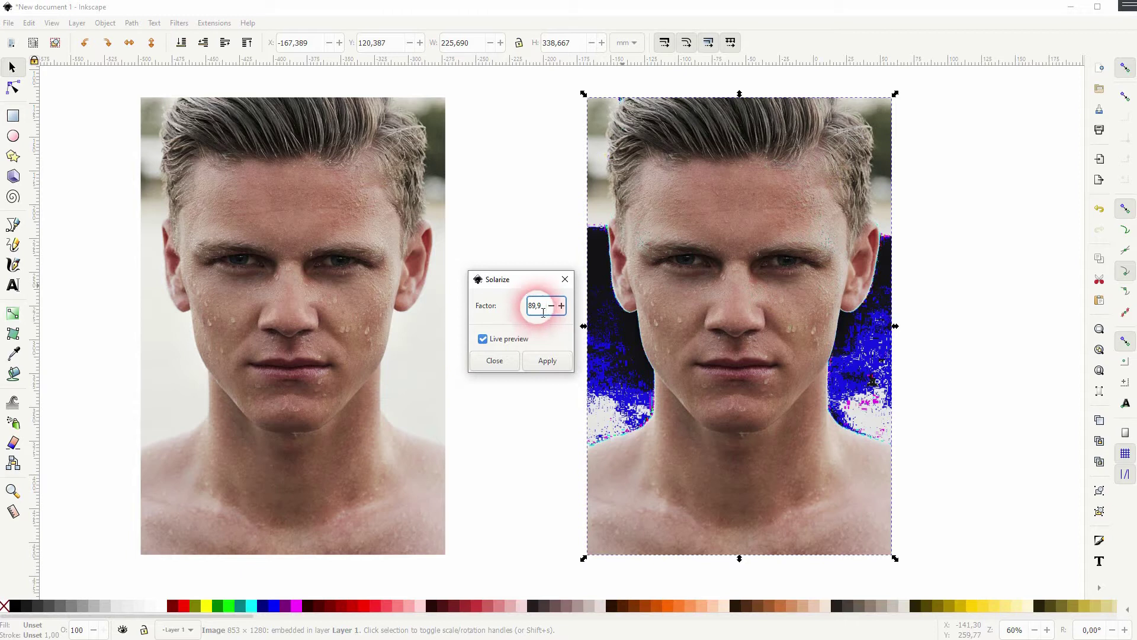
type("80")
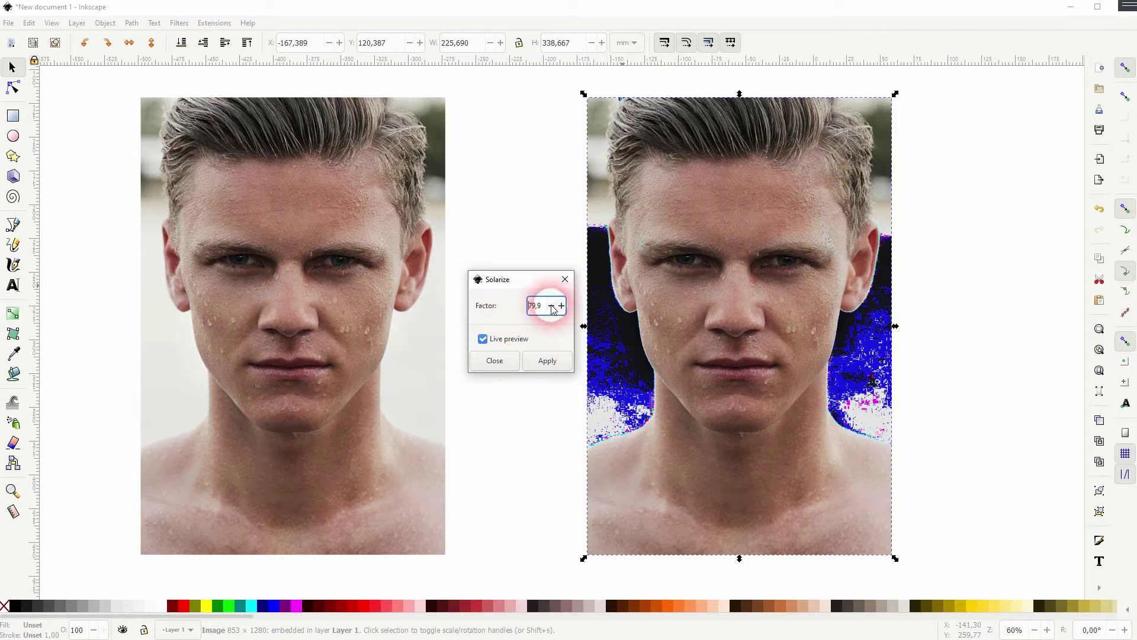
left_click(551, 306)
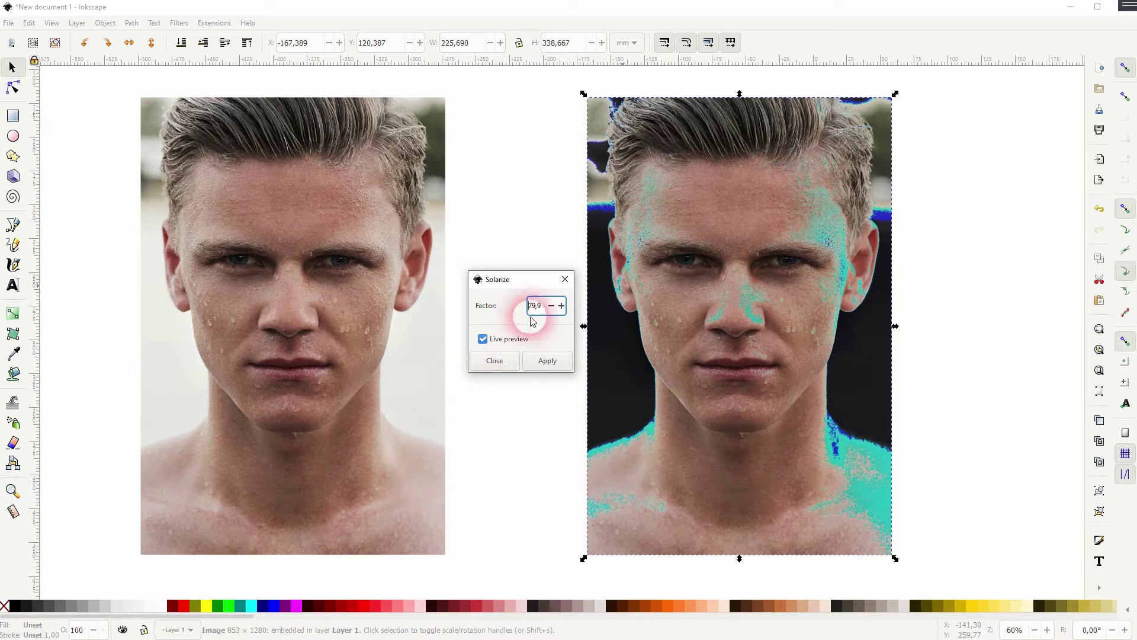
left_click_drag(548, 314, 503, 316)
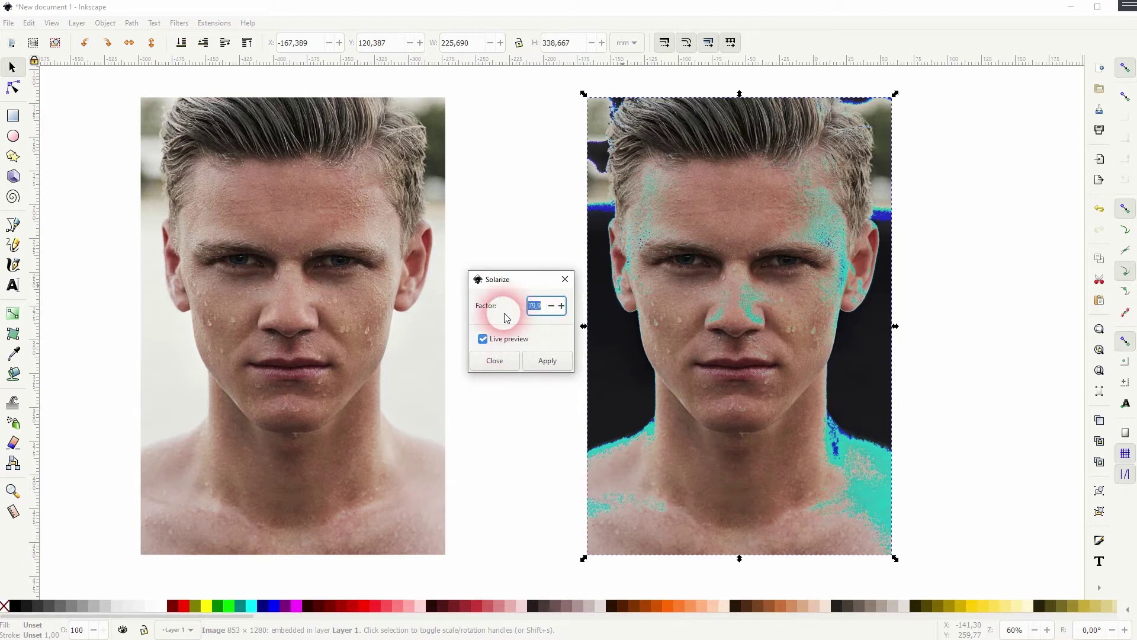
type("50")
left_click(551, 304)
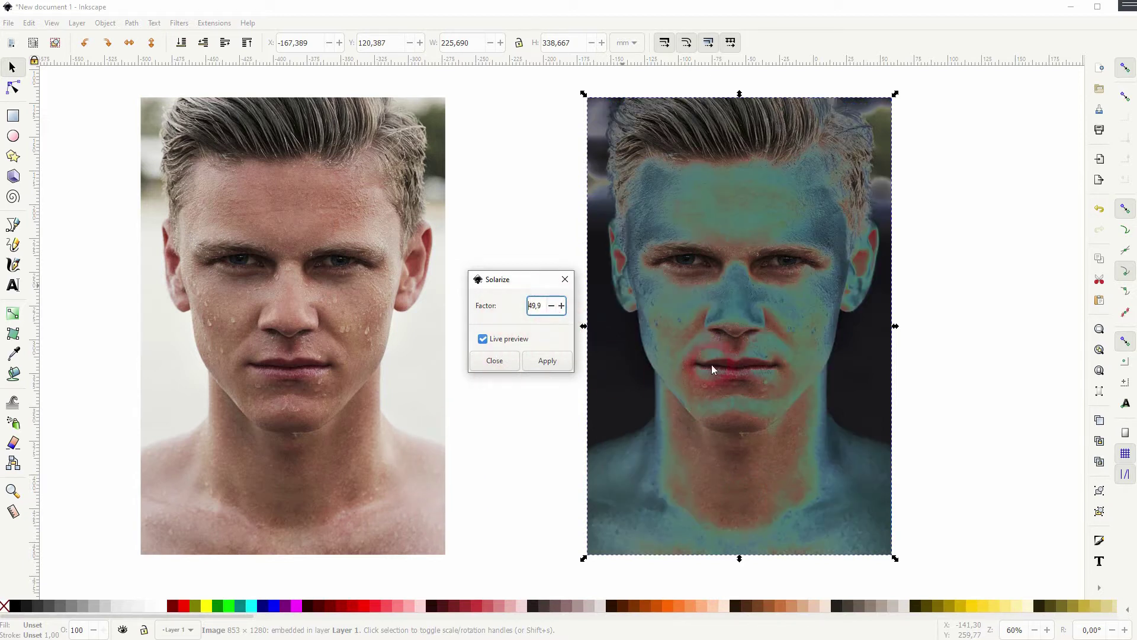
left_click_drag(554, 312, 482, 310)
type("0")
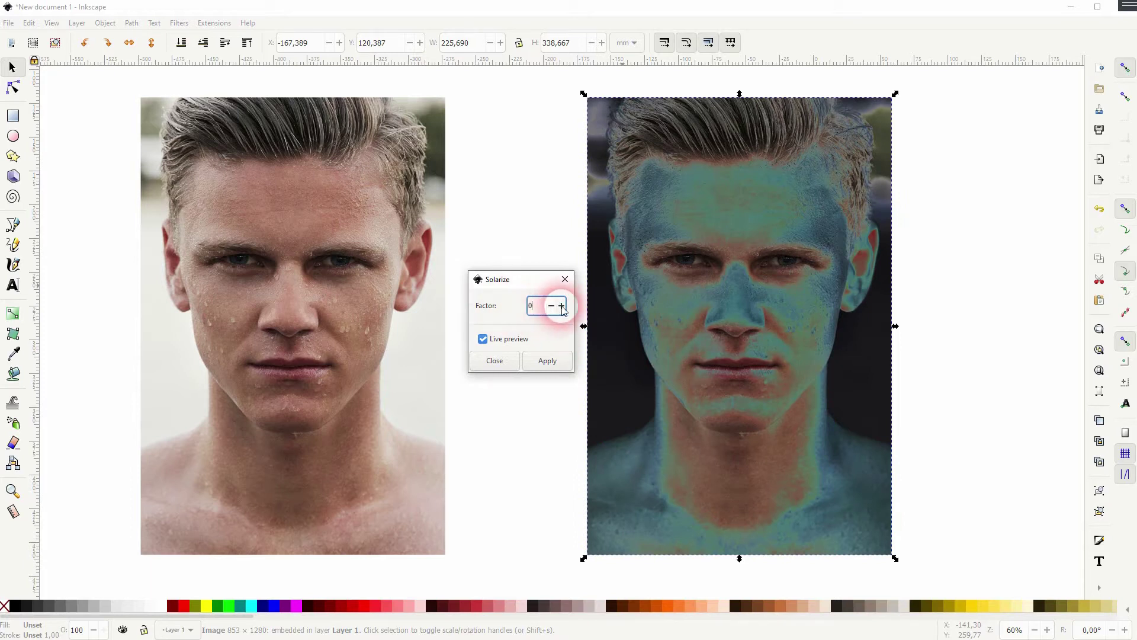
- Raise the Solarize factor up from zero in steps to 29,9
left_click(561, 306)
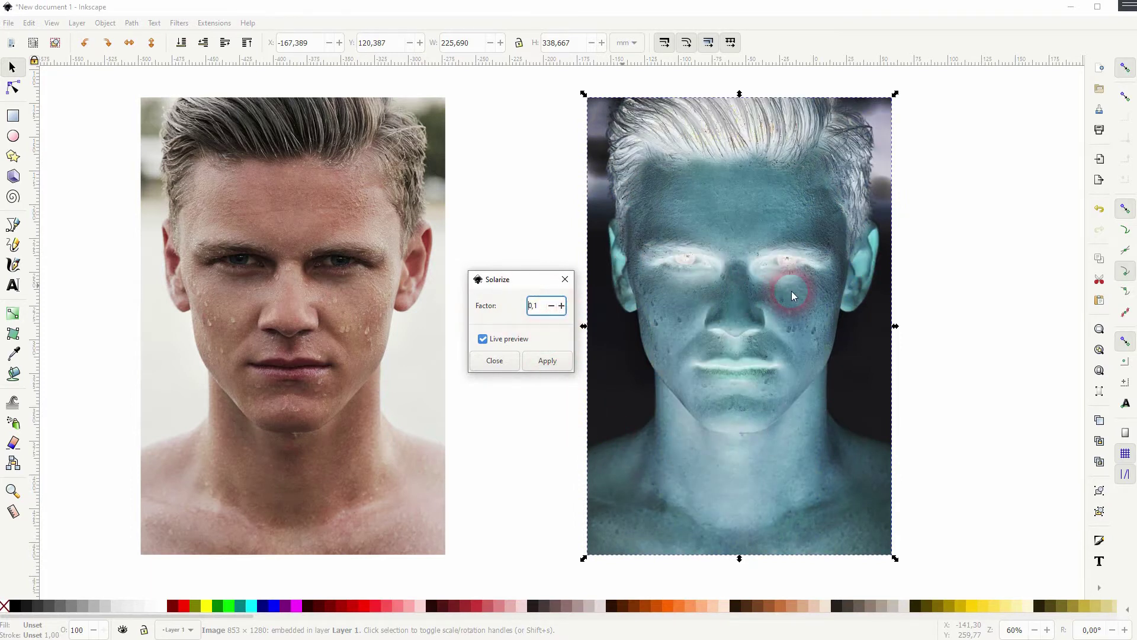
left_click(561, 305)
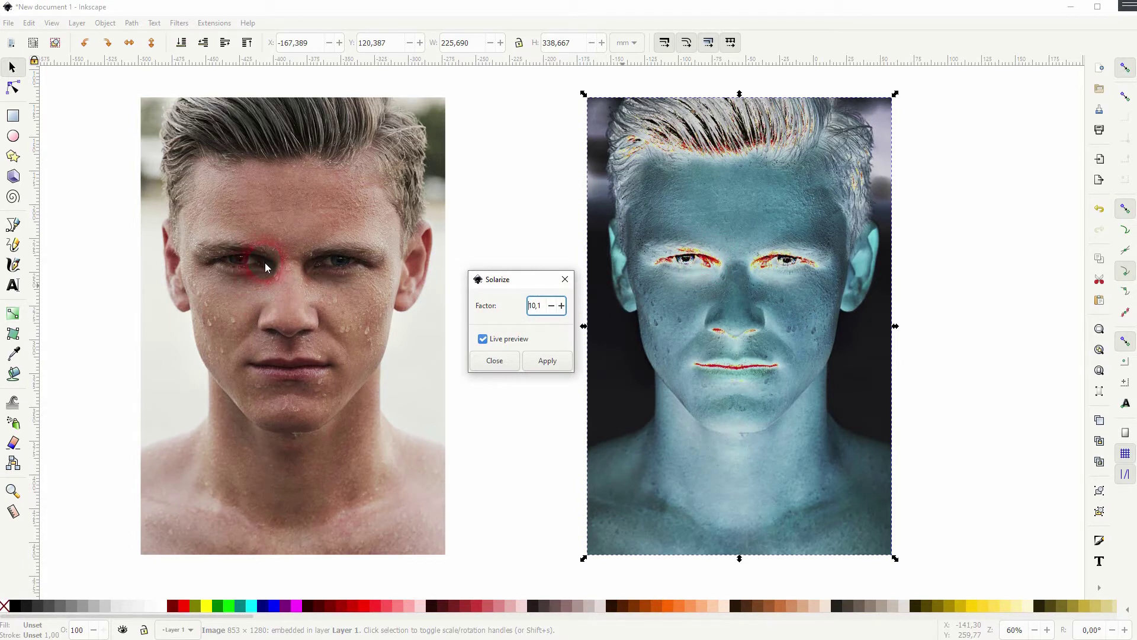
left_click_drag(542, 306, 507, 306)
left_click(560, 306)
type("35")
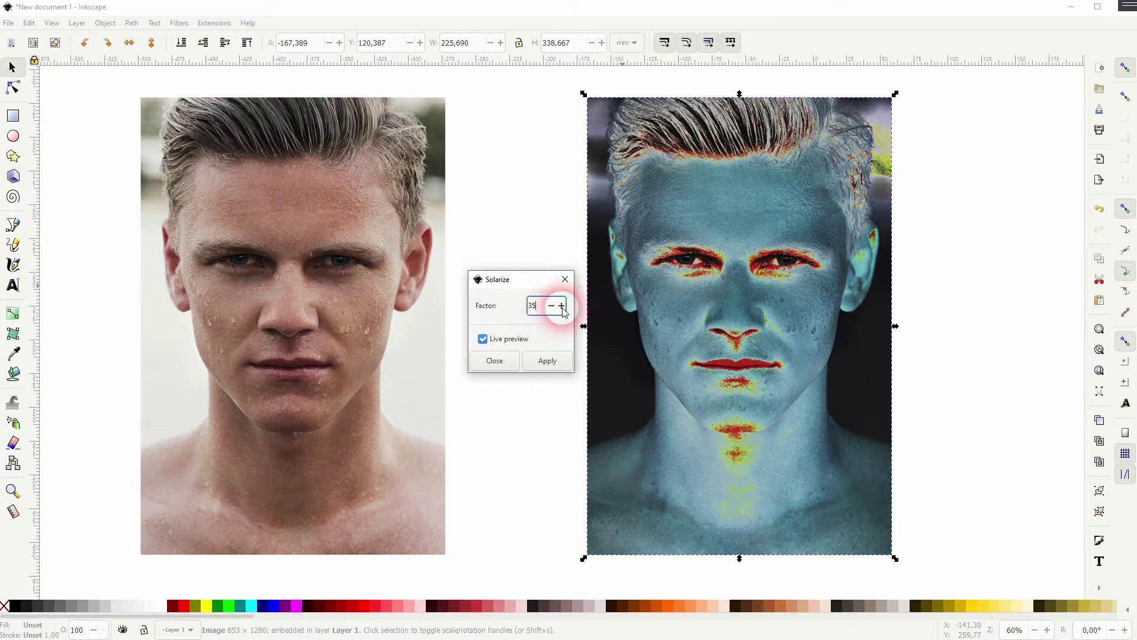
type("34,9")
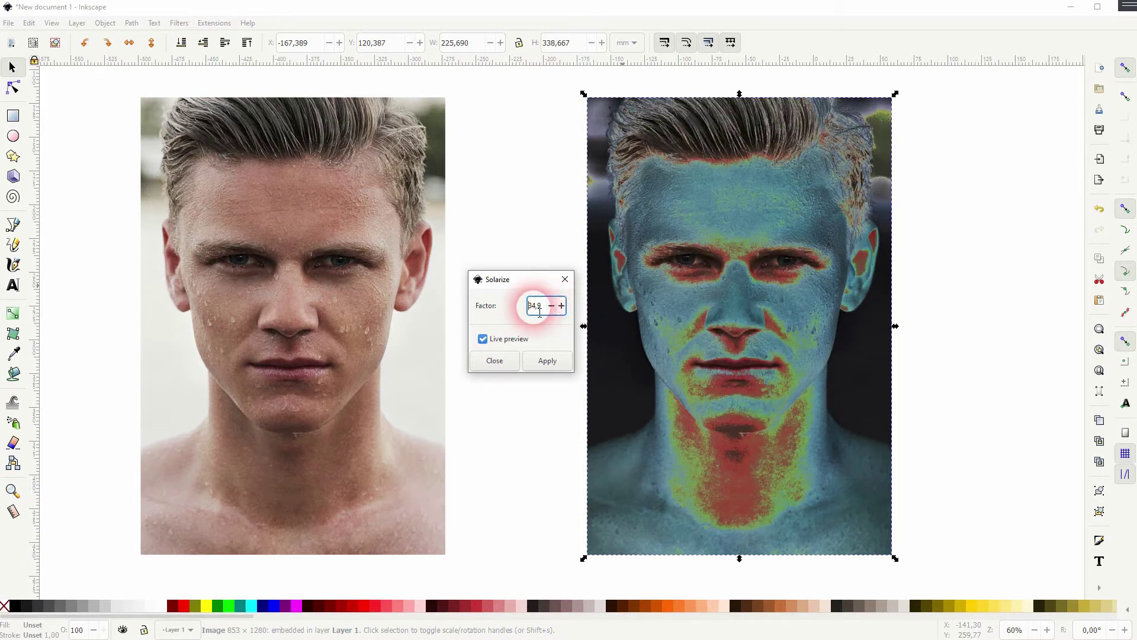
left_click_drag(541, 306, 504, 318)
type("31,330")
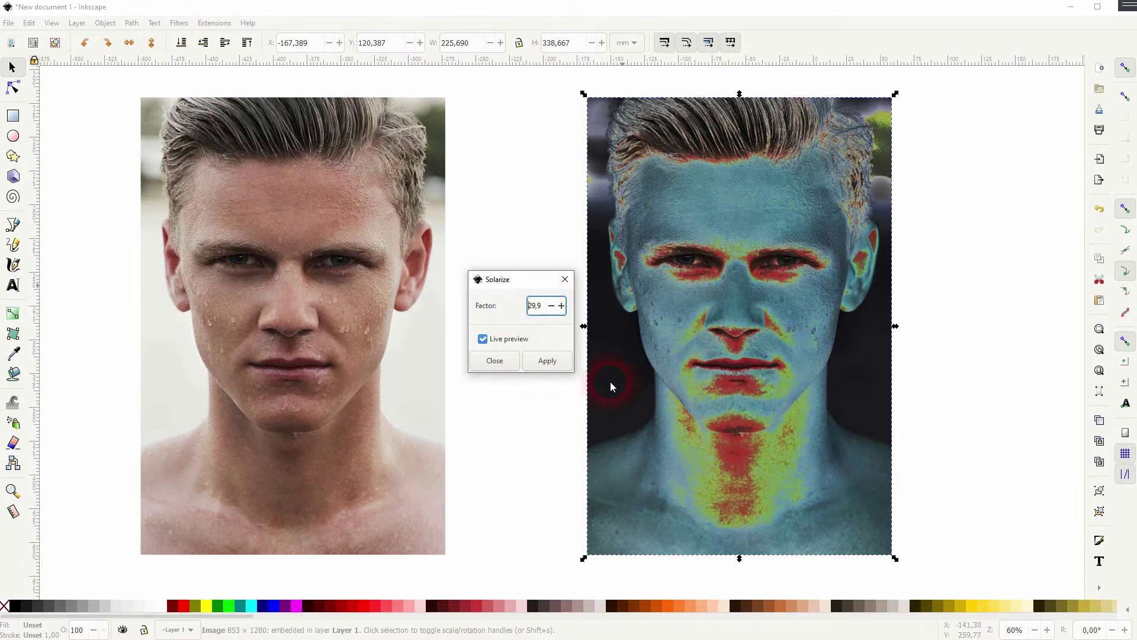
- Apply the solarize at factor 29,9, toggle Live preview, and close the dialog
left_click(553, 361)
left_click(508, 342)
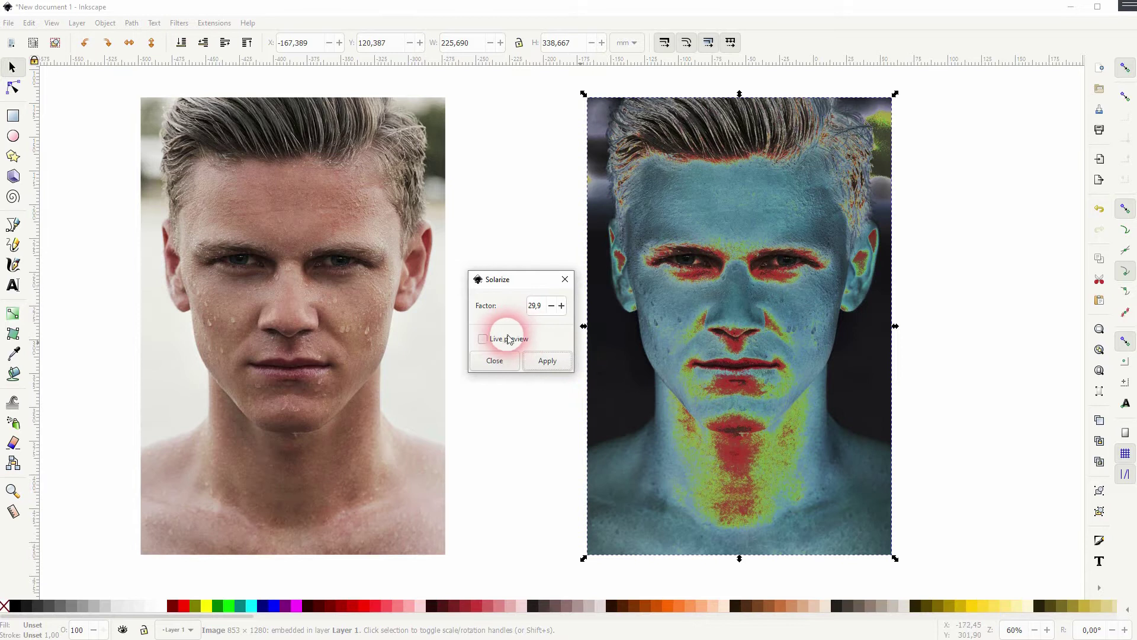
left_click(508, 340)
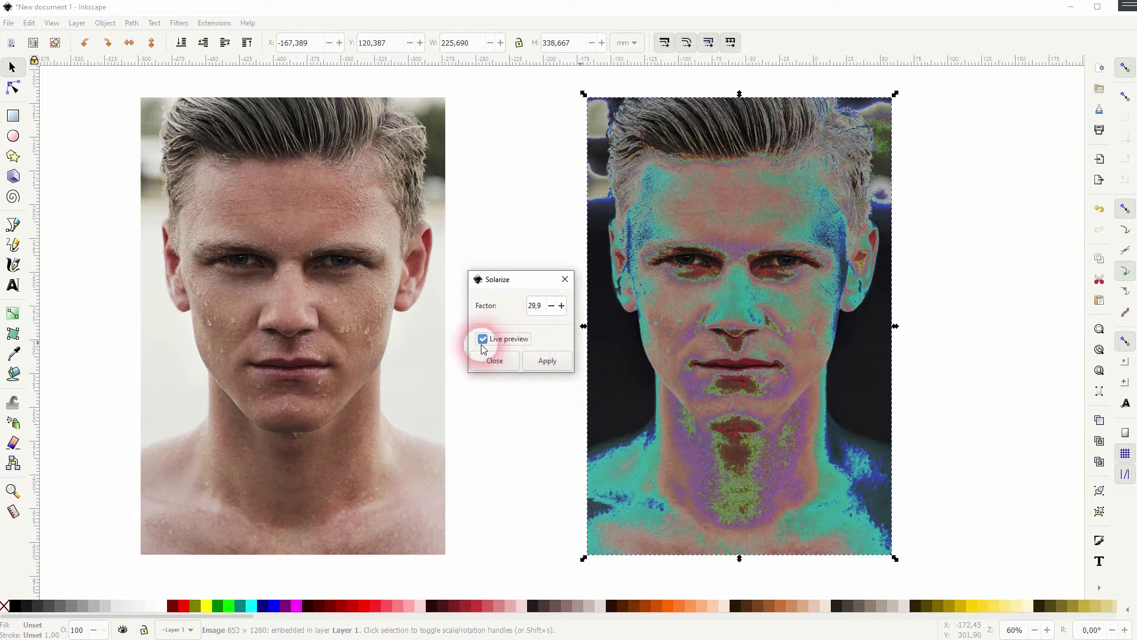
left_click(566, 279)
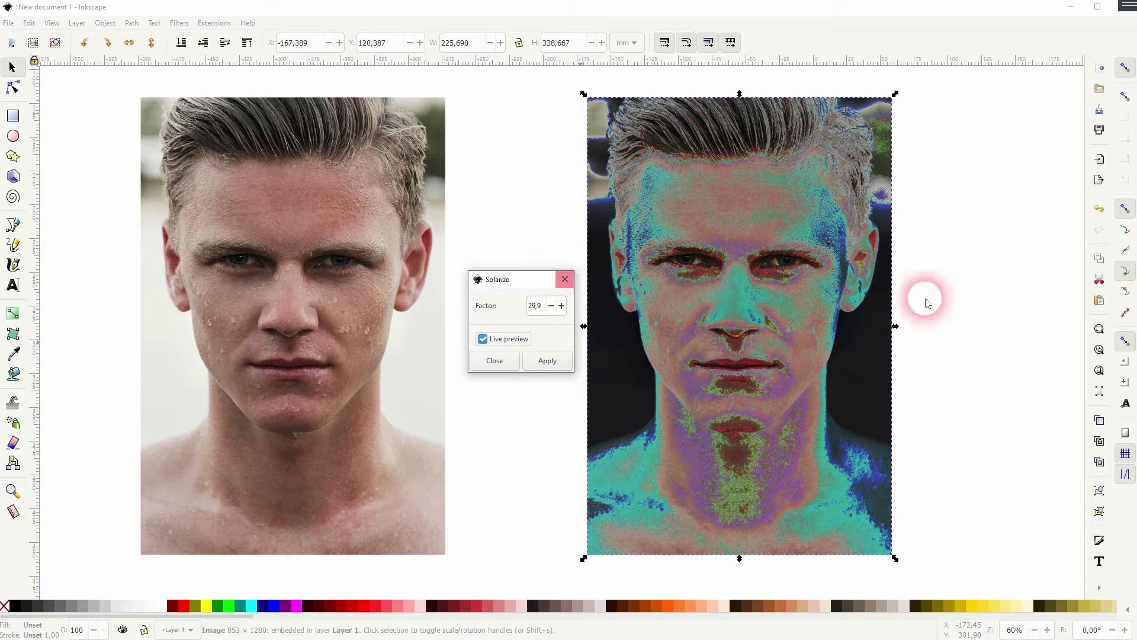
left_click(566, 281)
- Shift the solarized copy left, then duplicate the original and place it at far right
left_click_drag(748, 251, 620, 254)
left_click(328, 280)
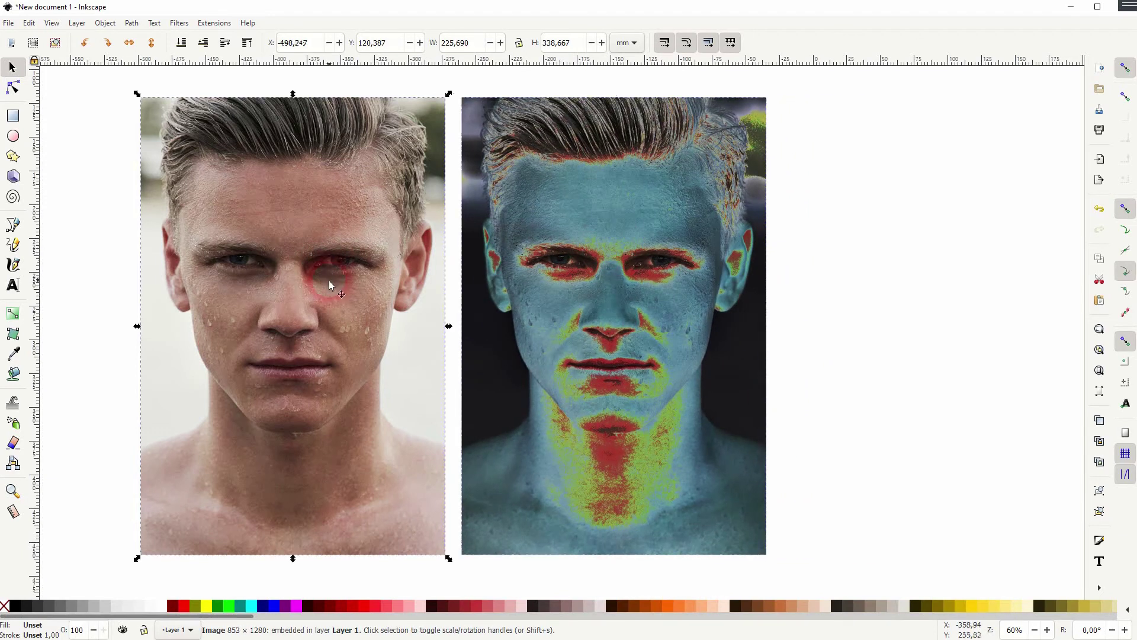
key("ctrl+d")
left_click_drag(247, 283, 897, 279)
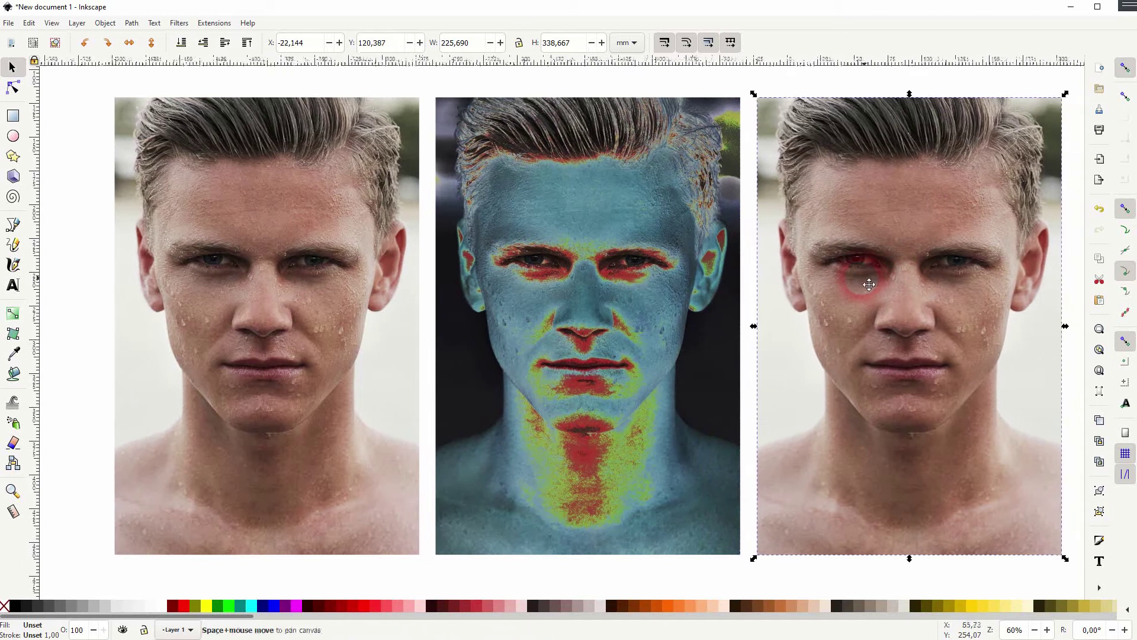
scroll(896, 278, "right", 1)
- Open Solarize for the third photo and turn on Live preview
left_click(213, 23)
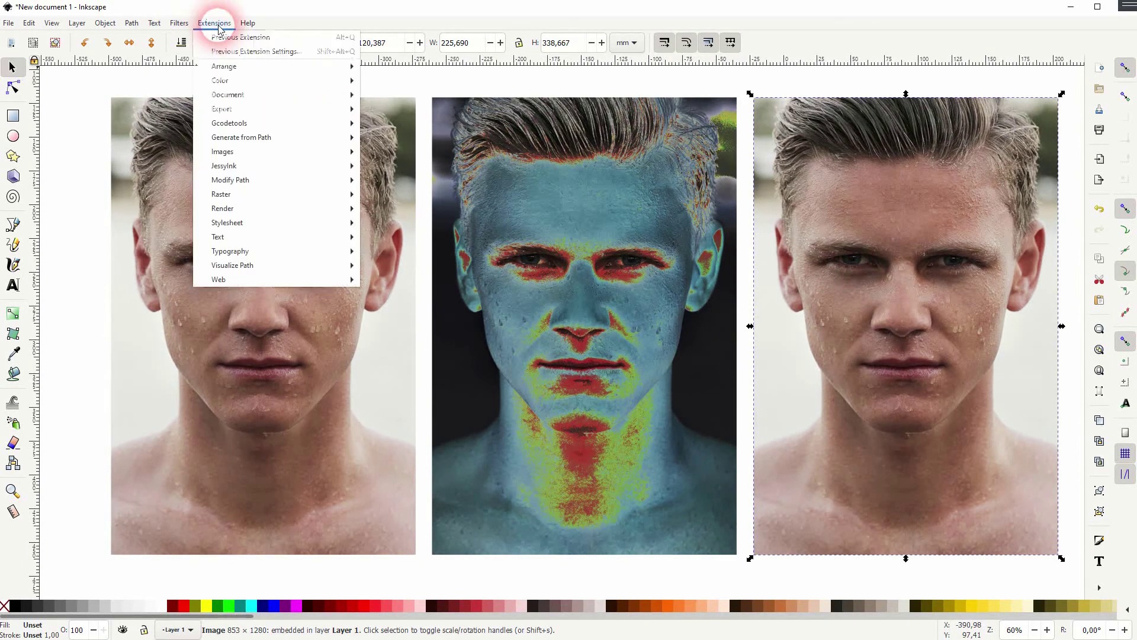
mouse_move(222, 194)
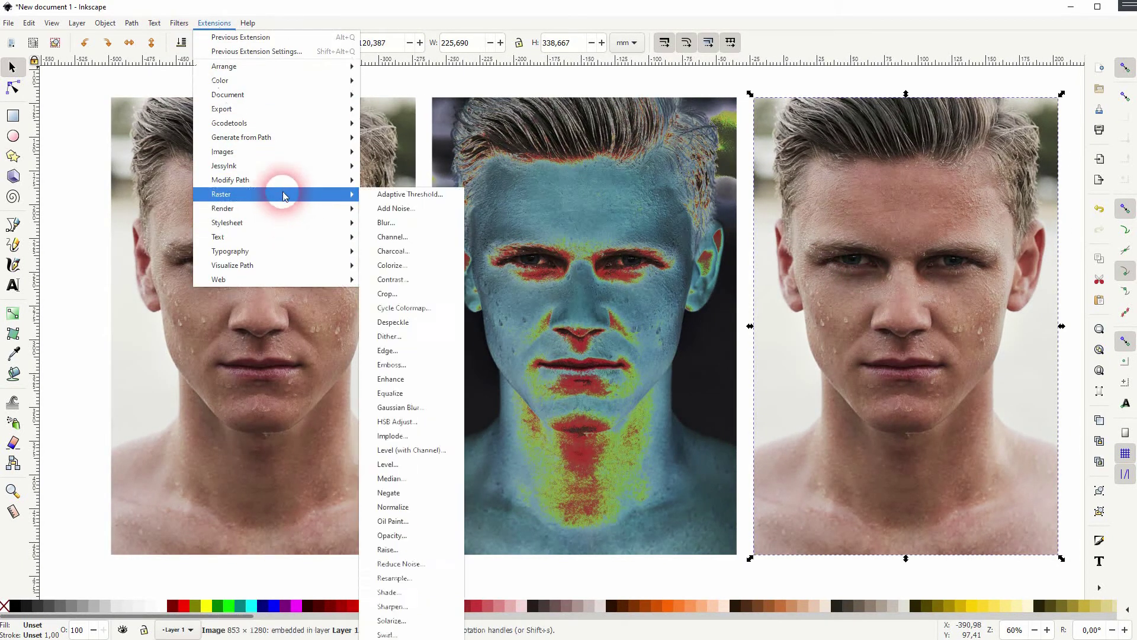
left_click(391, 621)
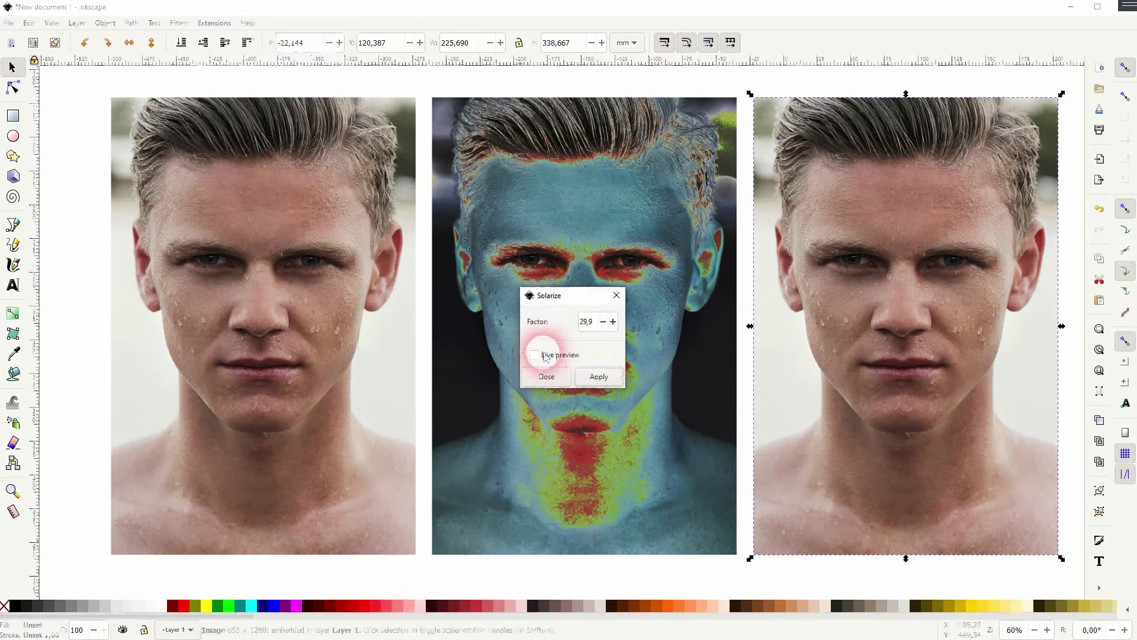
left_click(535, 354)
- Preview factors 10 and 2, adjust to 3,1, then turn Live preview off
left_click_drag(600, 321, 561, 321)
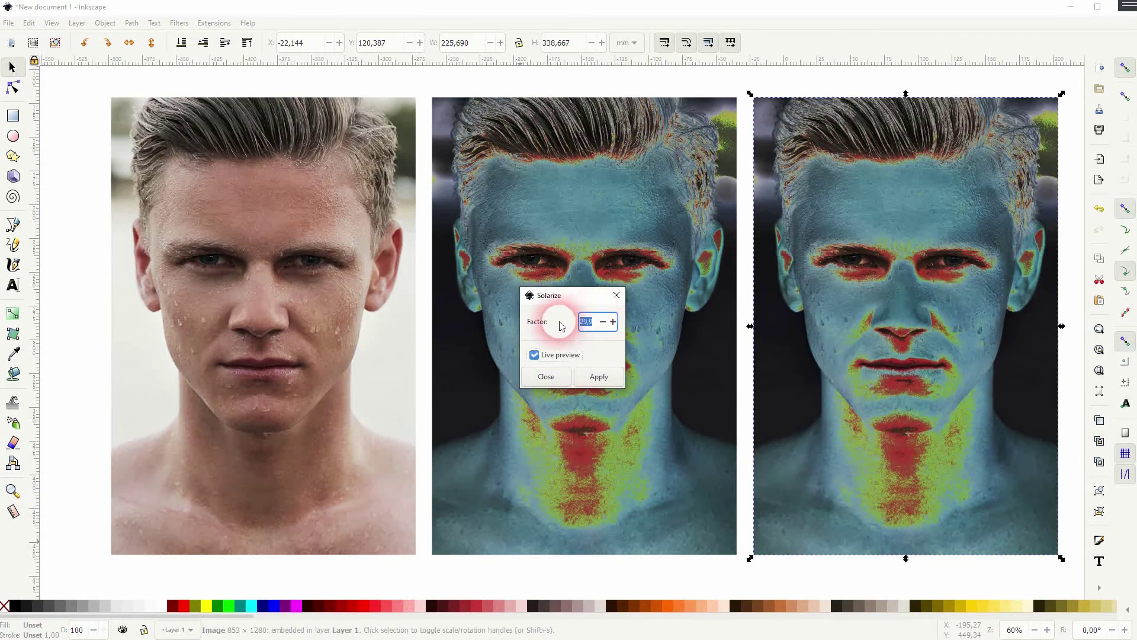
type("10")
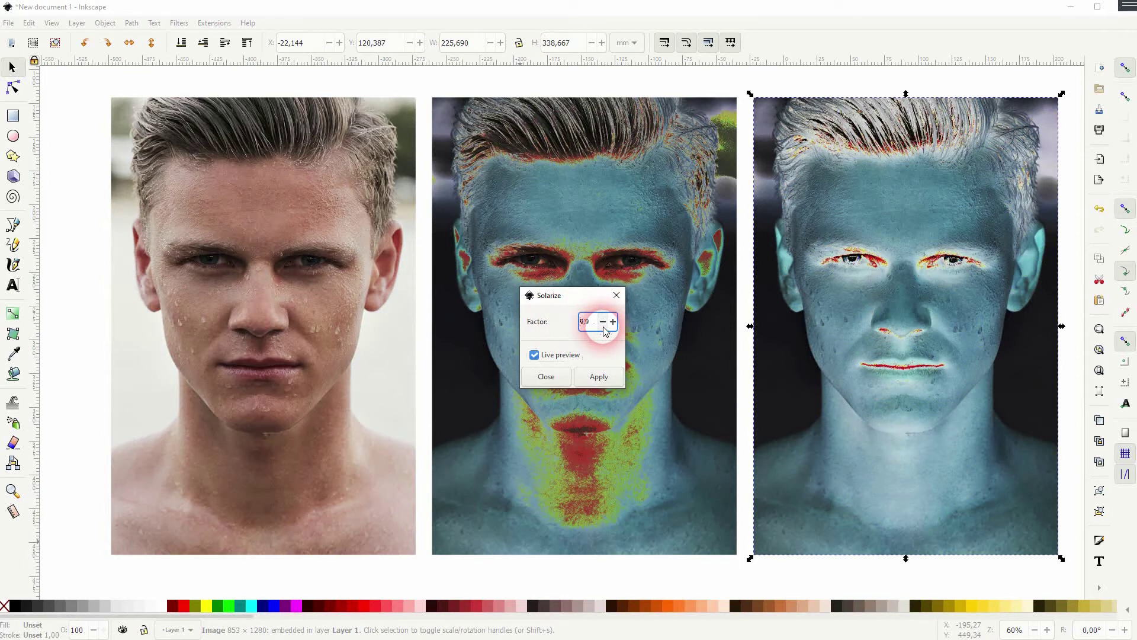
left_click_drag(589, 322, 532, 338)
type("2")
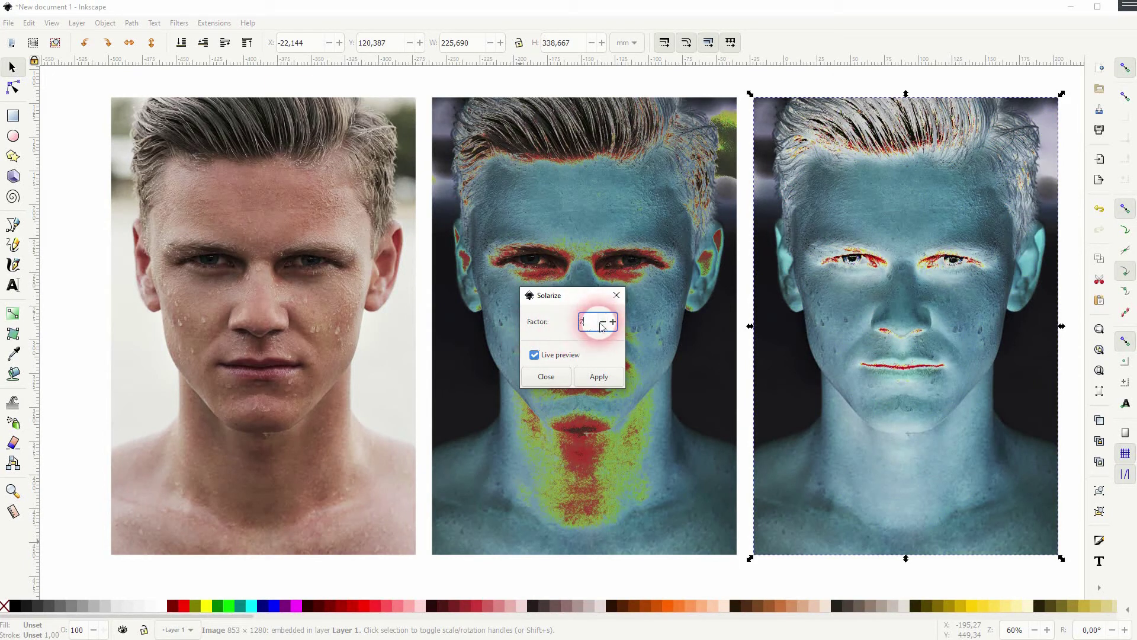
left_click(602, 322)
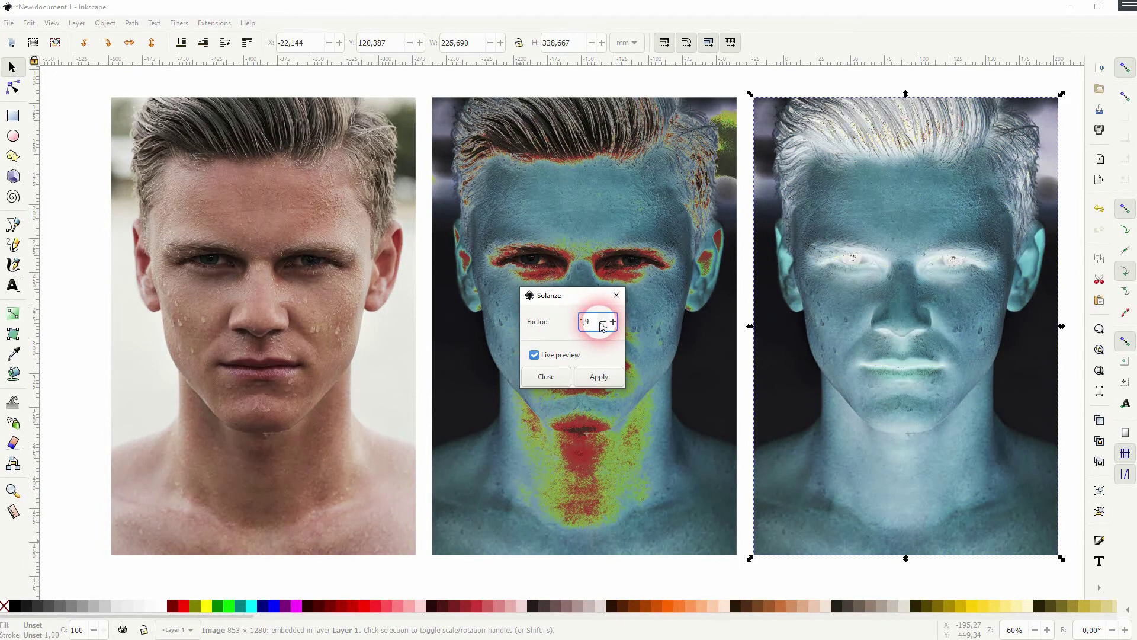
left_click(612, 321)
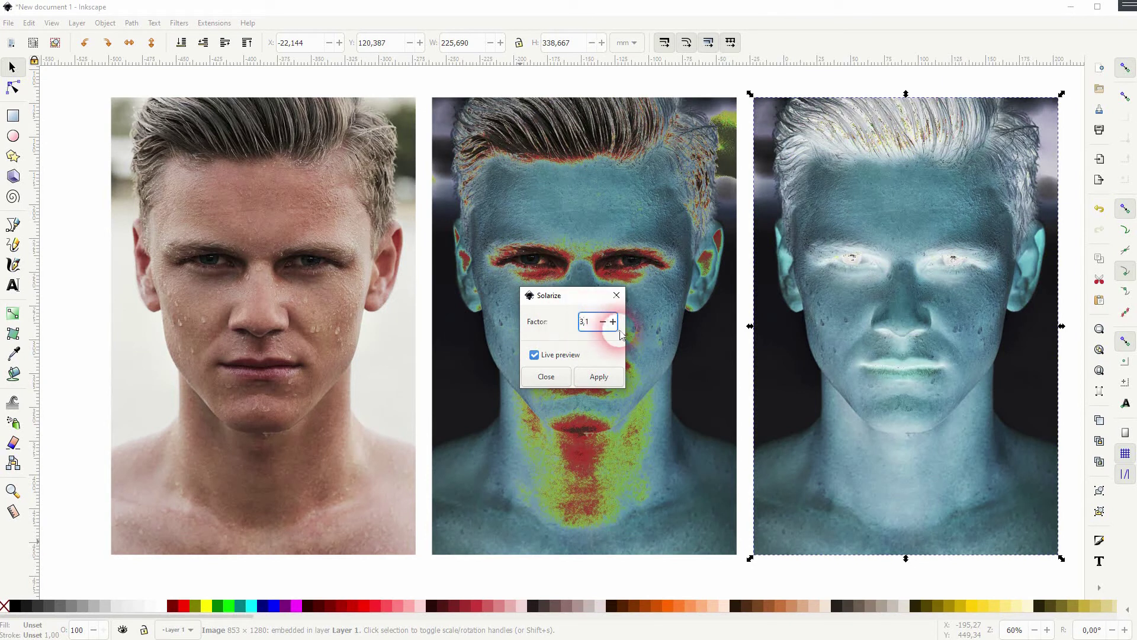
left_click(557, 356)
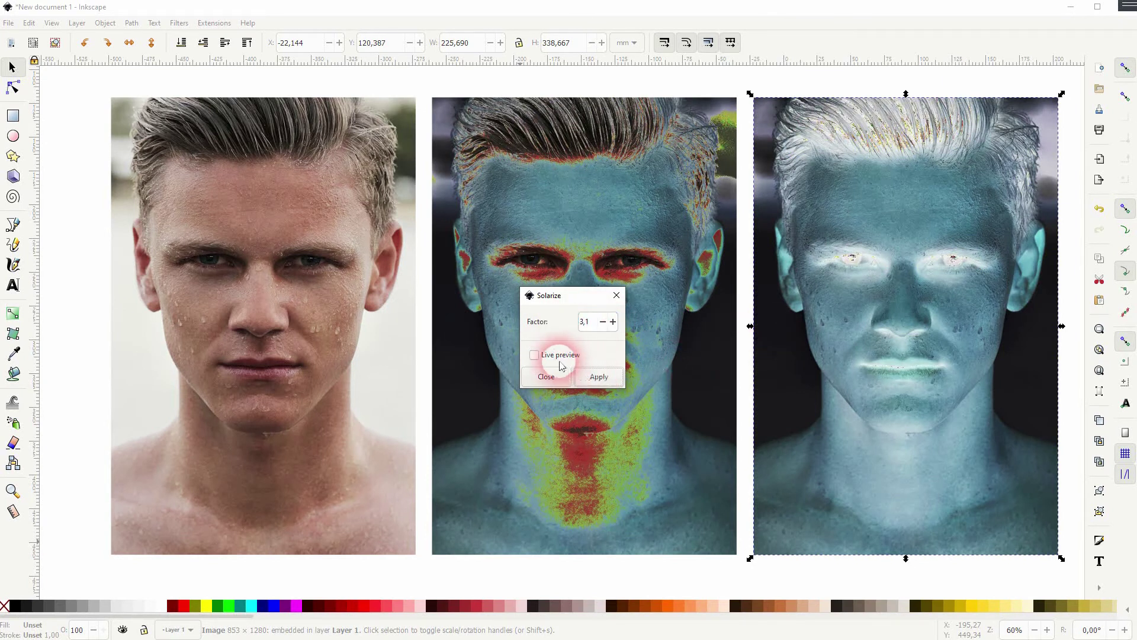
- Preview factors 50 and 80, then apply solarize at 79,9 and close the dialog
left_click(536, 356)
double_click(586, 321)
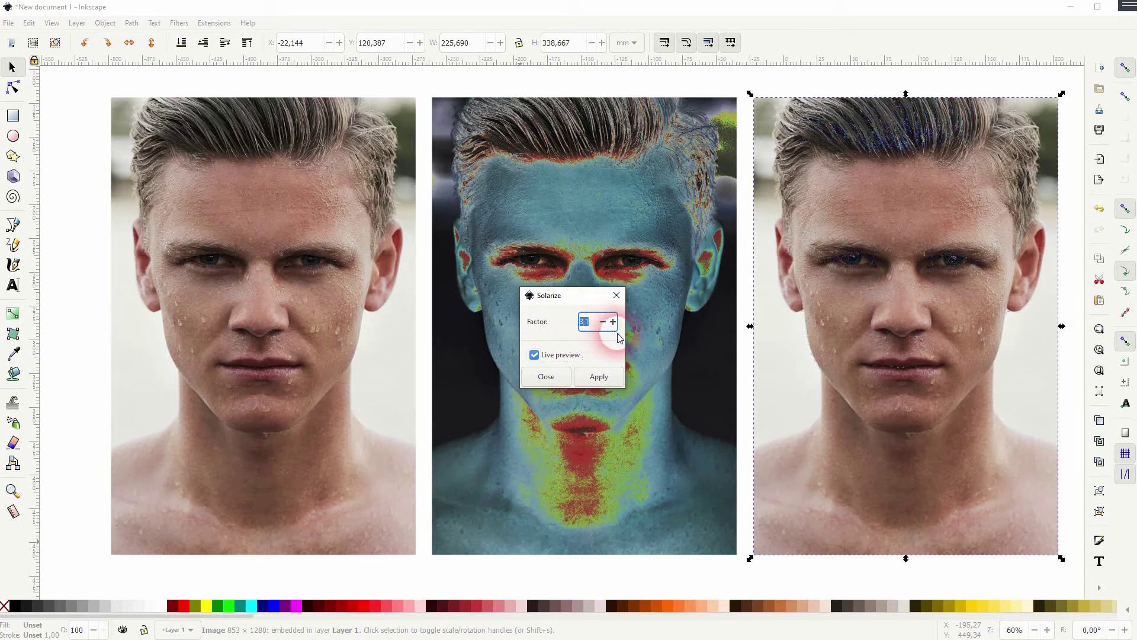
type("50")
left_click(603, 322)
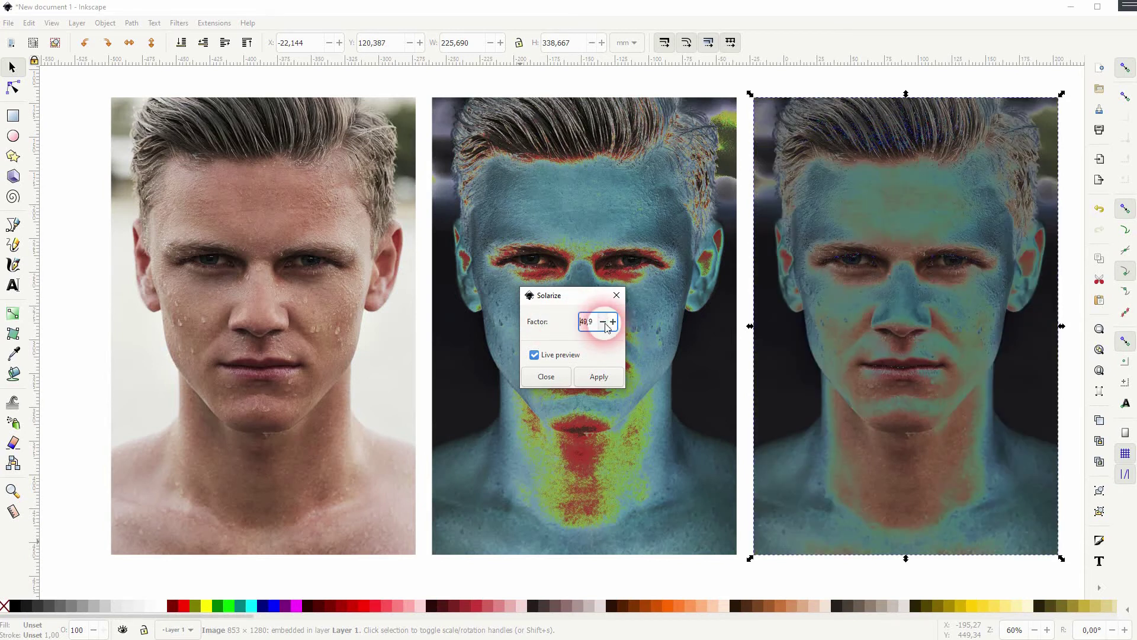
left_click(602, 326)
double_click(602, 325)
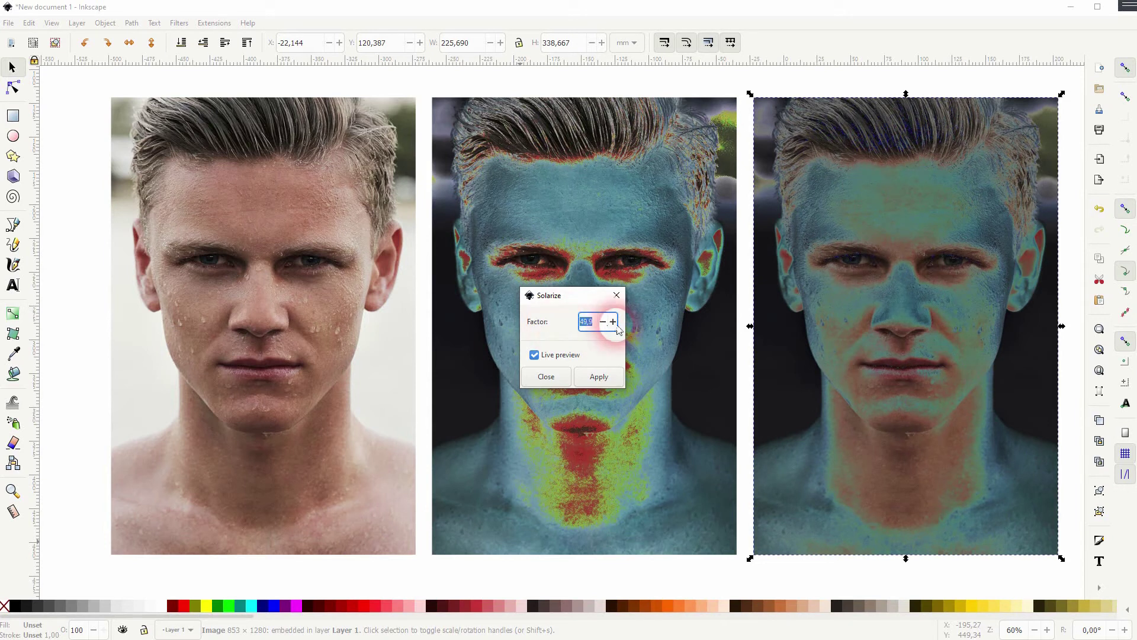
type("80")
left_click(605, 323)
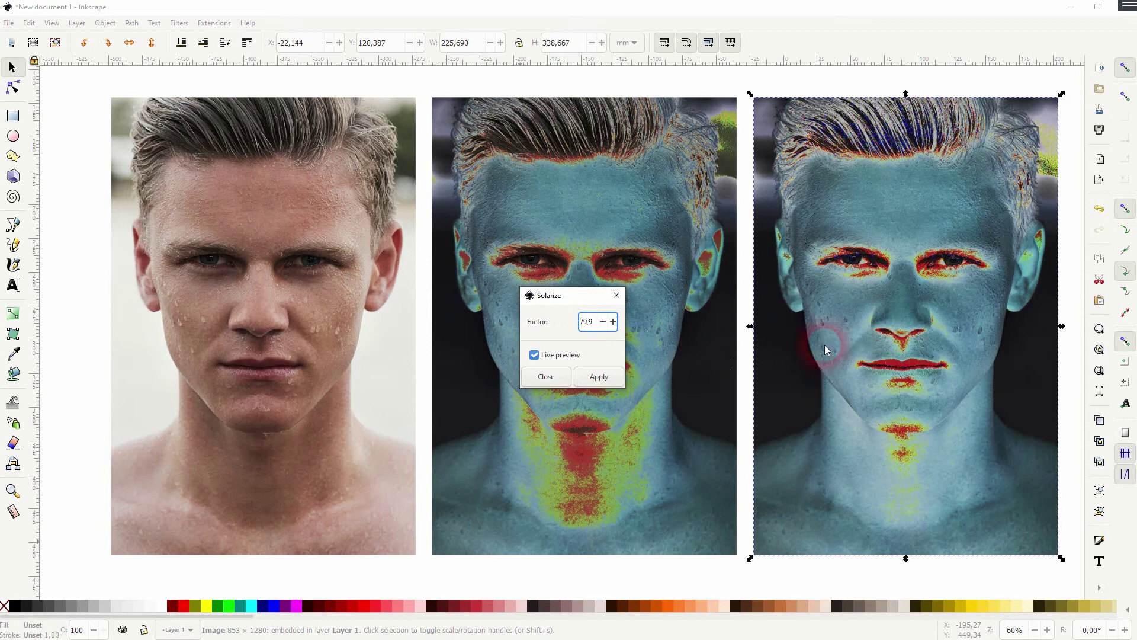
left_click(601, 378)
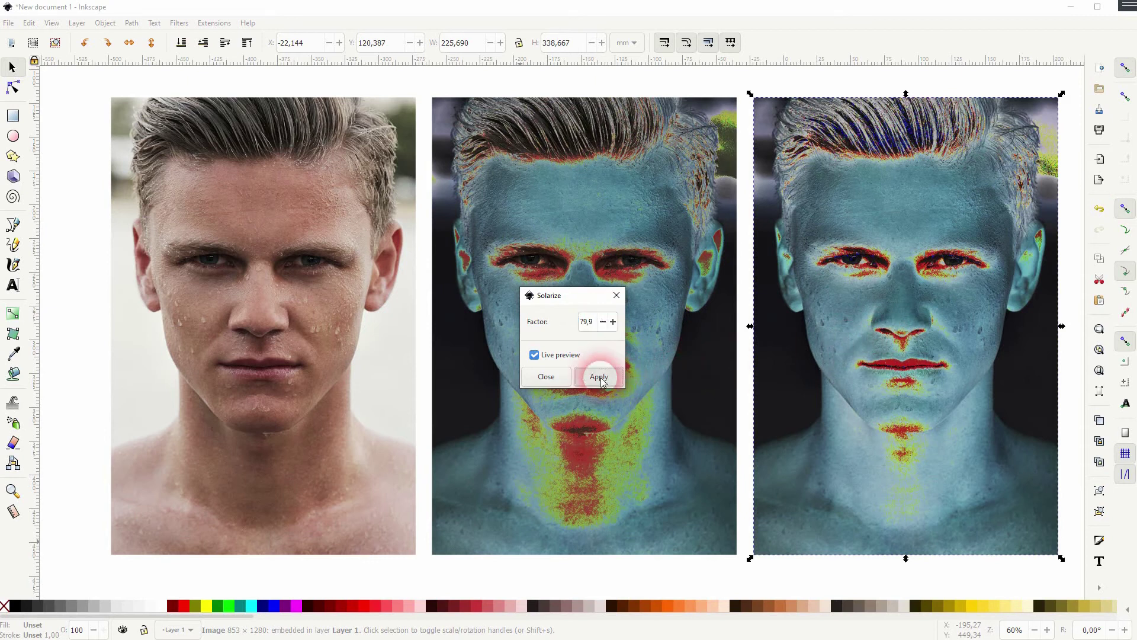
left_click(616, 295)
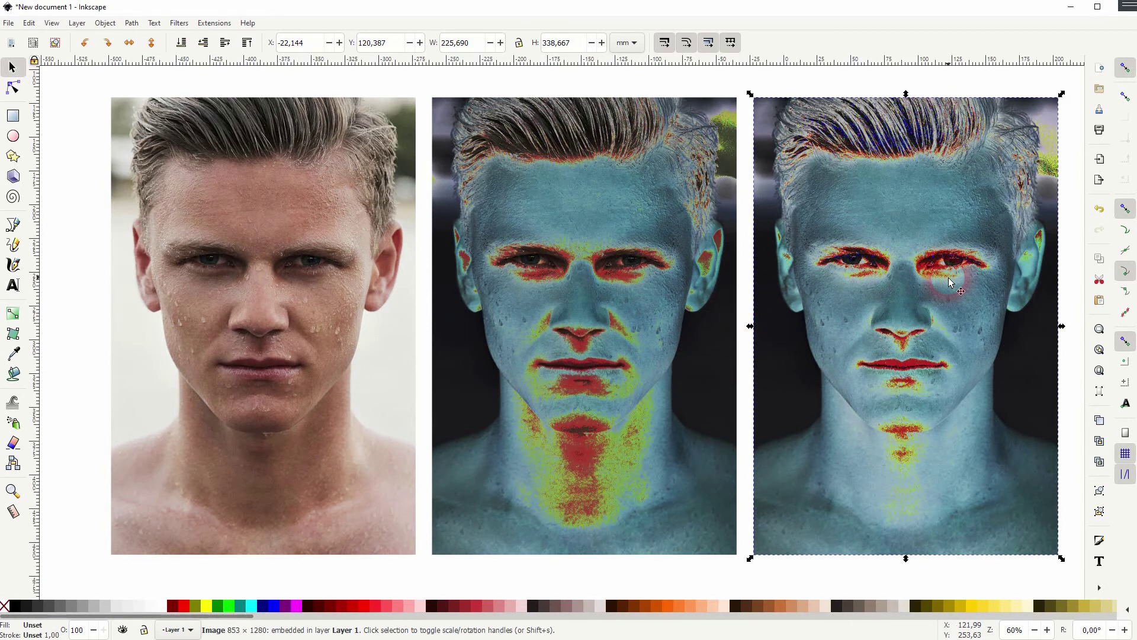